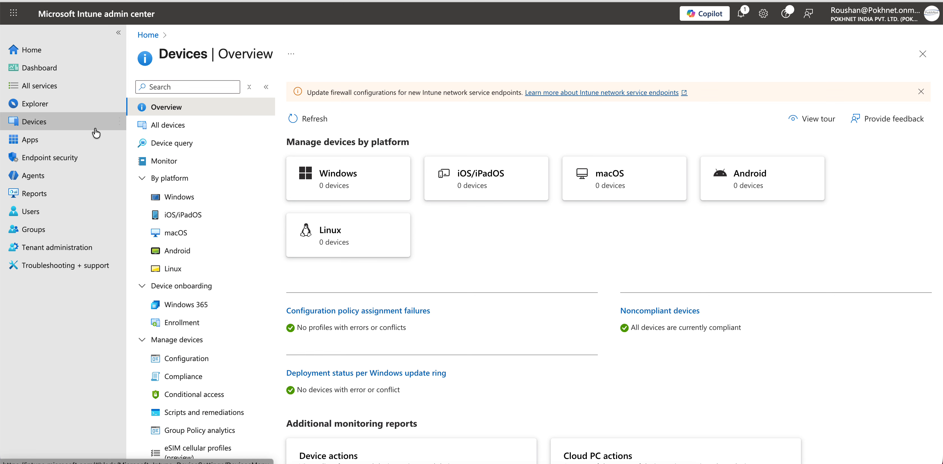
# Open the configuration policies for iOS/iPadOS devices.
pyautogui.click(62, 121)
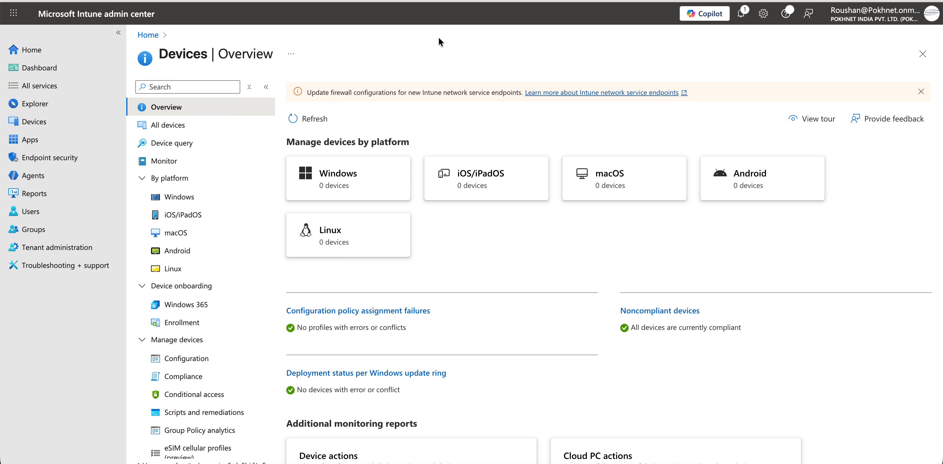
pyautogui.click(483, 193)
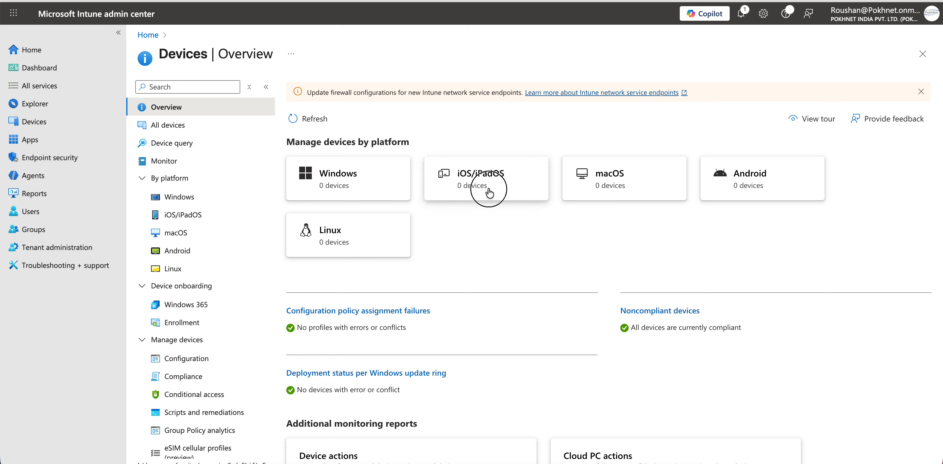
pyautogui.click(224, 196)
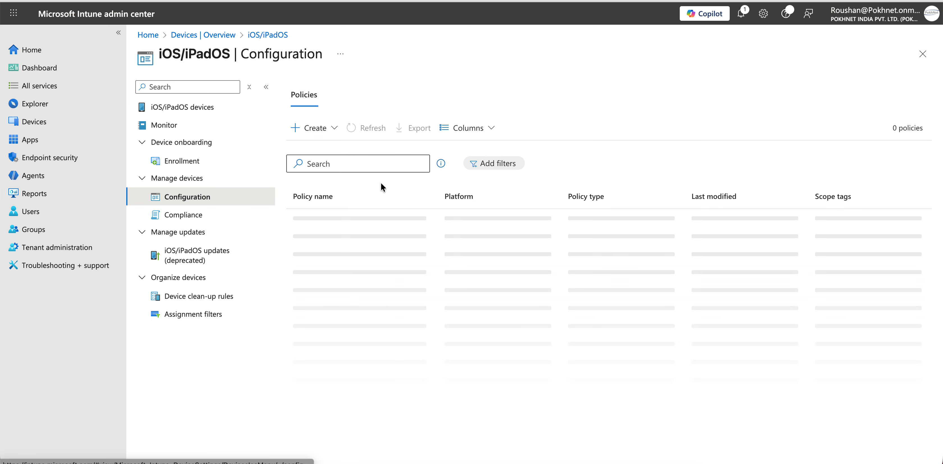
# Start a new iOS/iPadOS configuration policy with the Settings catalog profile type.
pyautogui.click(334, 128)
pyautogui.click(316, 149)
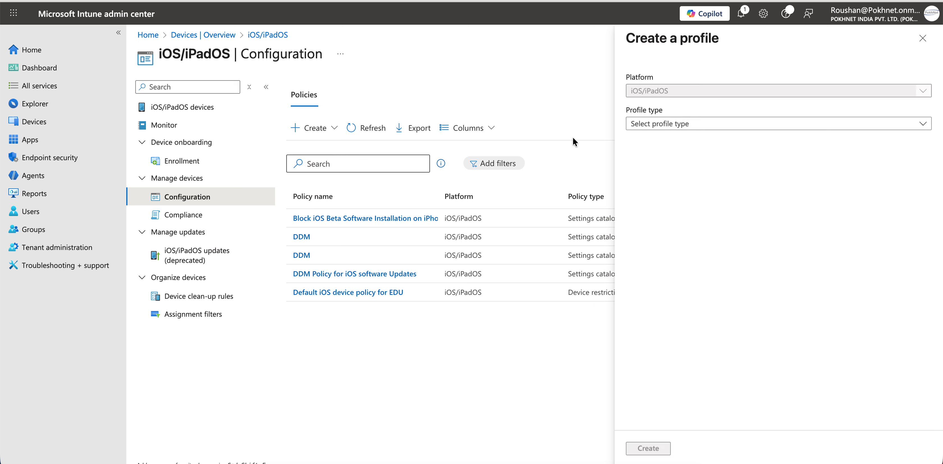
pyautogui.click(680, 125)
pyautogui.click(683, 143)
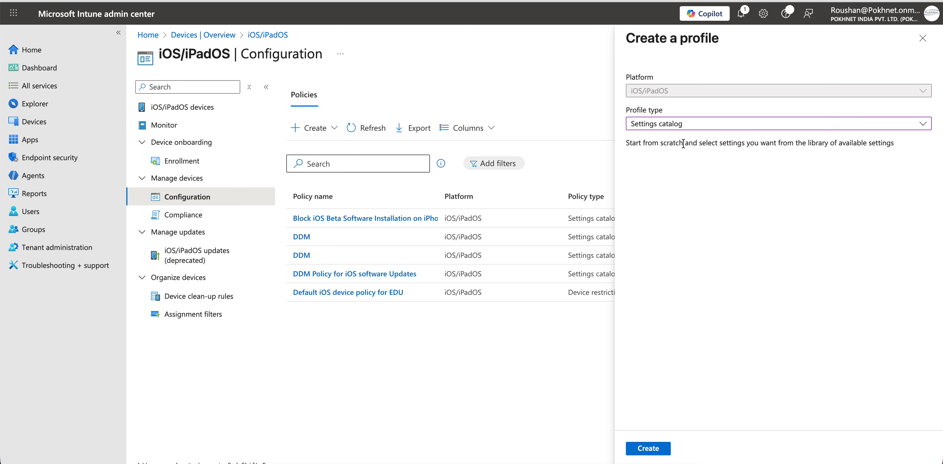
pyautogui.click(656, 452)
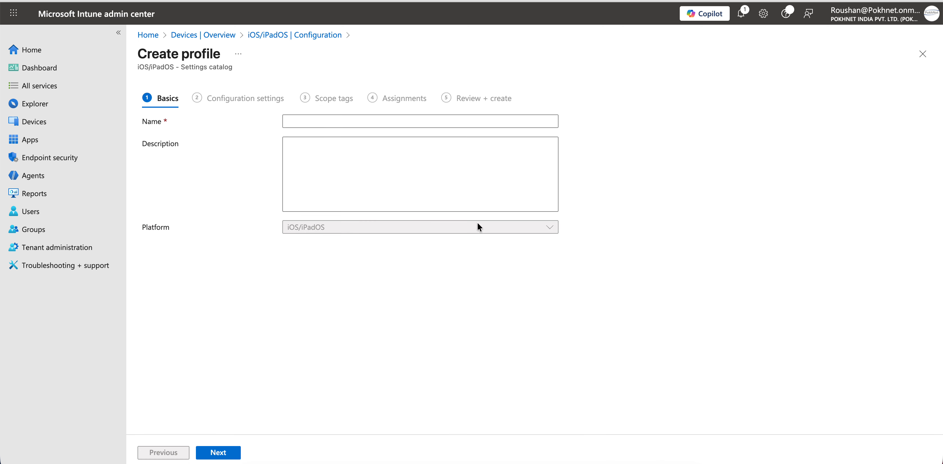
# Name the profile "Preserve eSIM Settings on iOS Devices" and proceed to its configuration settings.
pyautogui.click(355, 122)
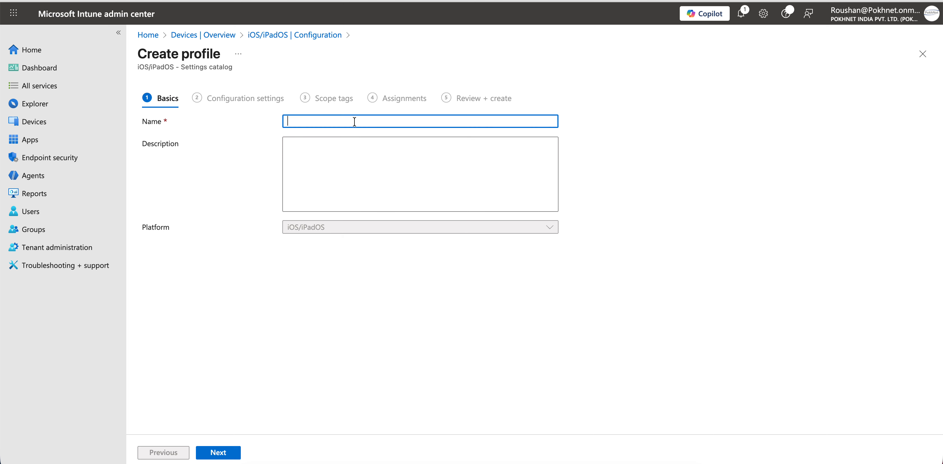
pyautogui.write('Preserve eSIM Settings on iOS')
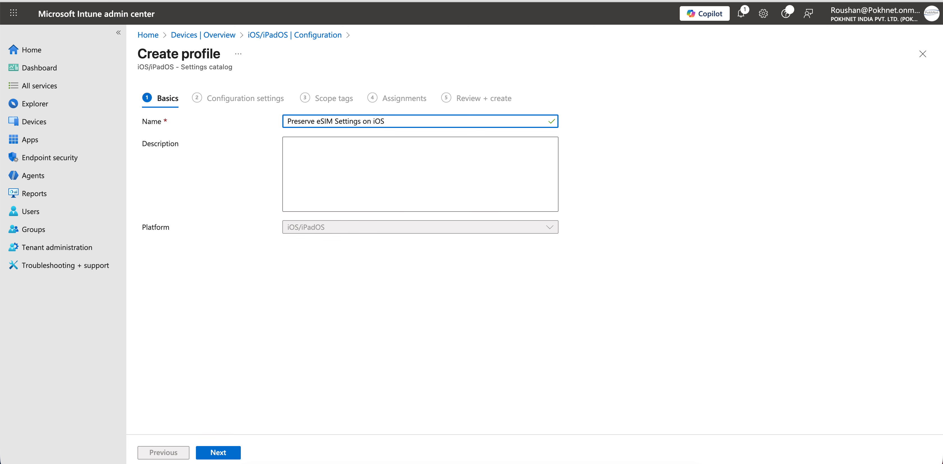
pyautogui.write(' Devices')
pyautogui.click(235, 452)
# Search the settings picker for "eSim" and list the matching settings in the Restrictions category.
pyautogui.click(169, 255)
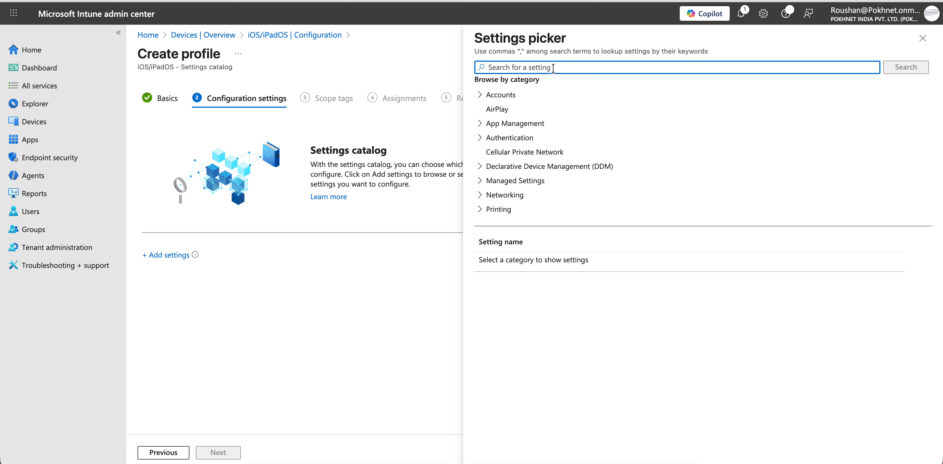
pyautogui.write('eSim')
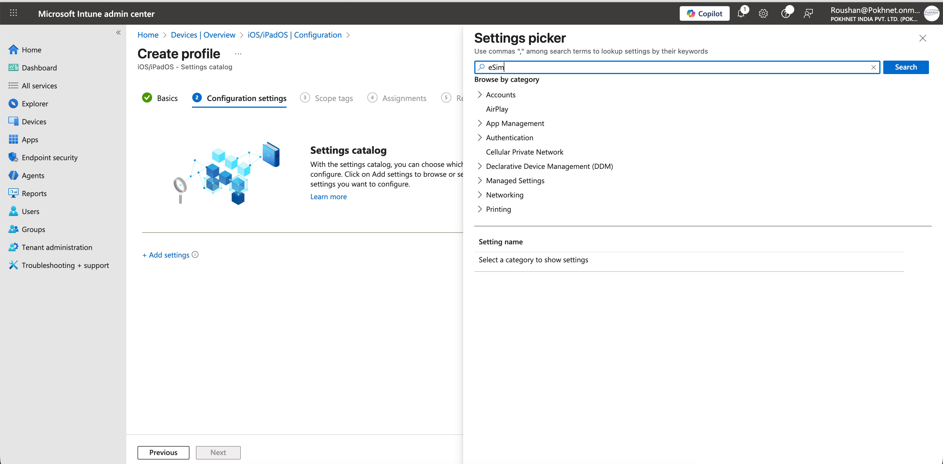
pyautogui.press('Return')
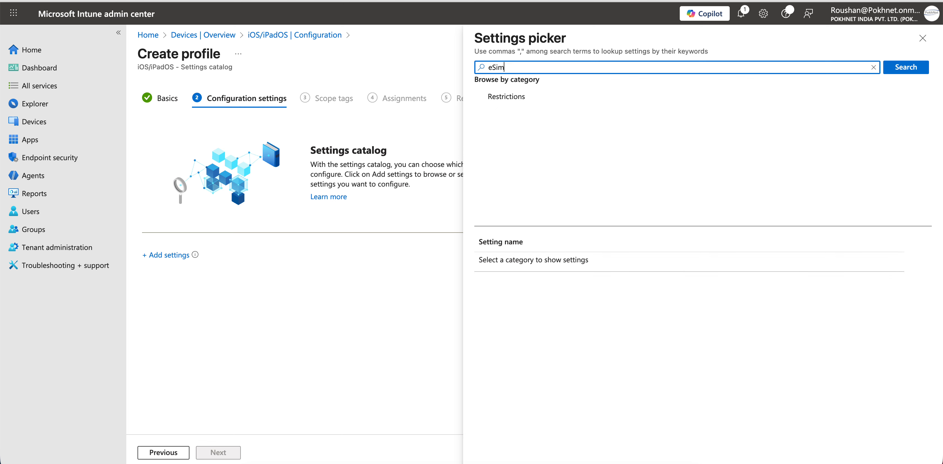
pyautogui.click(507, 97)
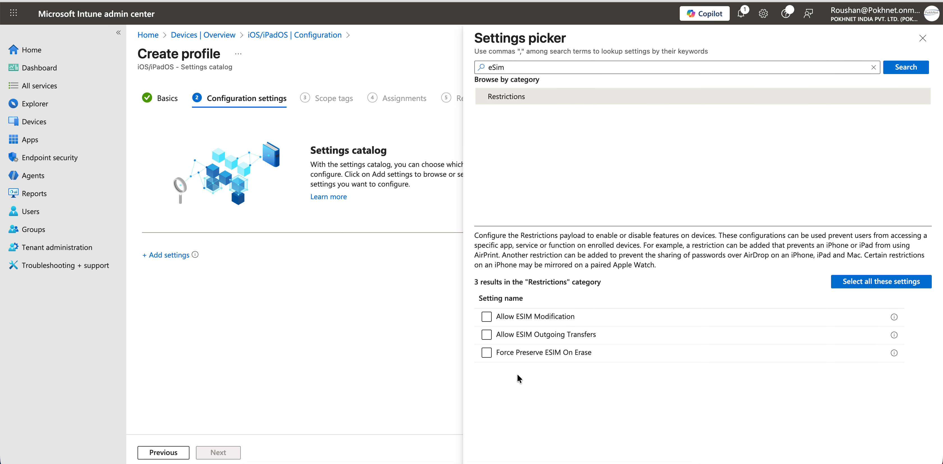
pyautogui.click(544, 342)
pyautogui.click(544, 344)
pyautogui.click(516, 68)
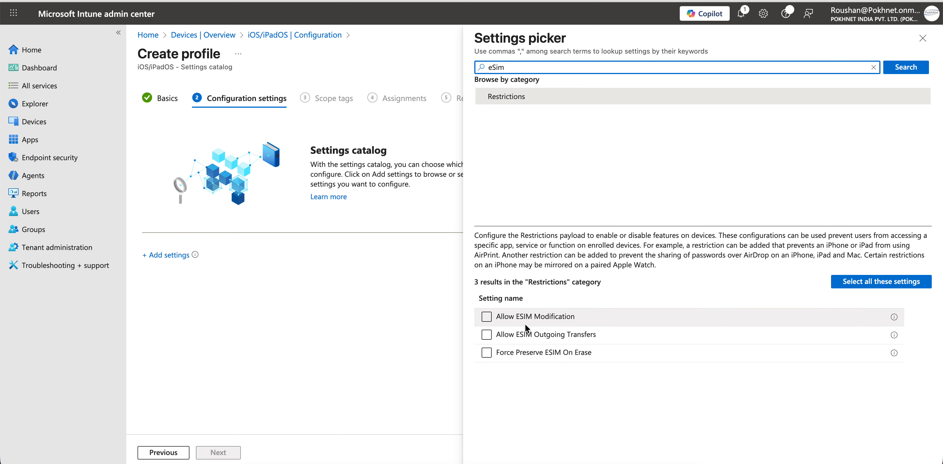
# Add Allow ESIM Modification, Allow ESIM Outgoing Transfers and Force Preserve ESIM On Erase to the profile, and set Force Preserve ESIM On Erase to Enabled.
pyautogui.click(487, 317)
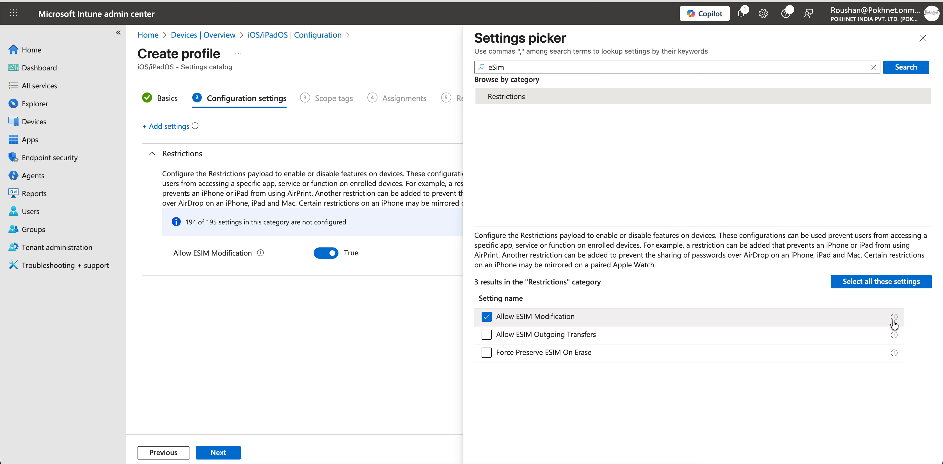
pyautogui.moveTo(894, 319)
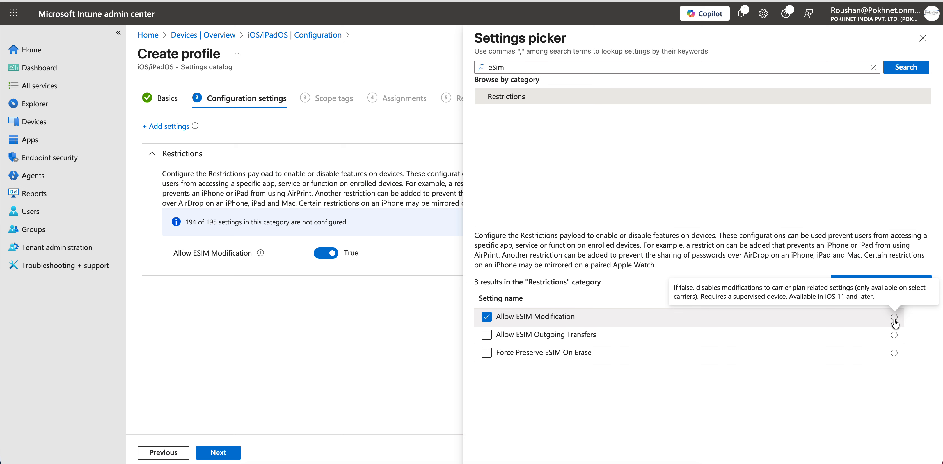
pyautogui.click(486, 335)
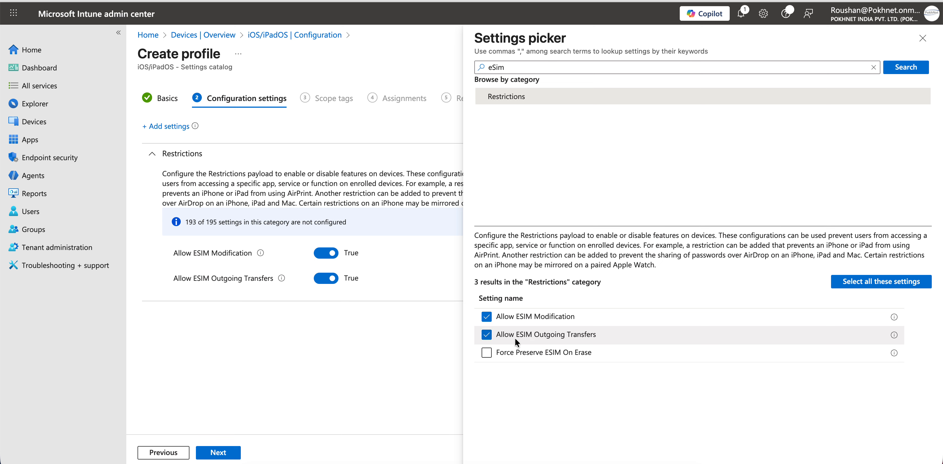
pyautogui.moveTo(894, 338)
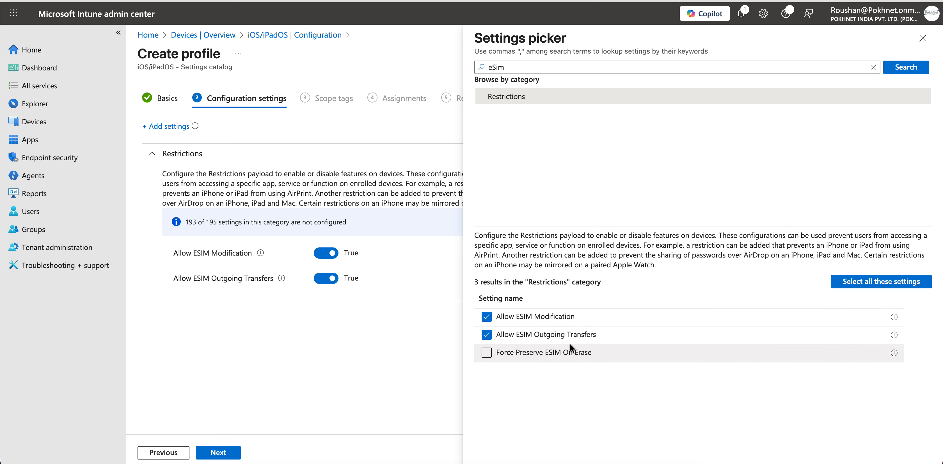
pyautogui.click(502, 356)
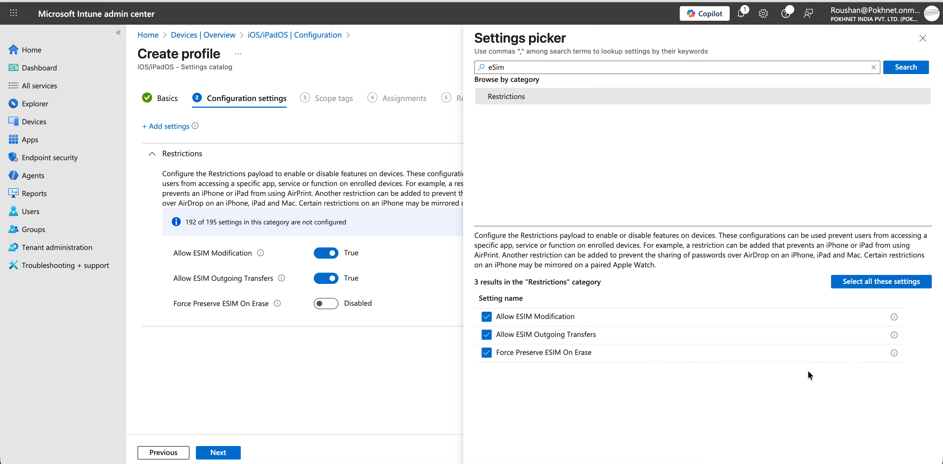
pyautogui.moveTo(895, 354)
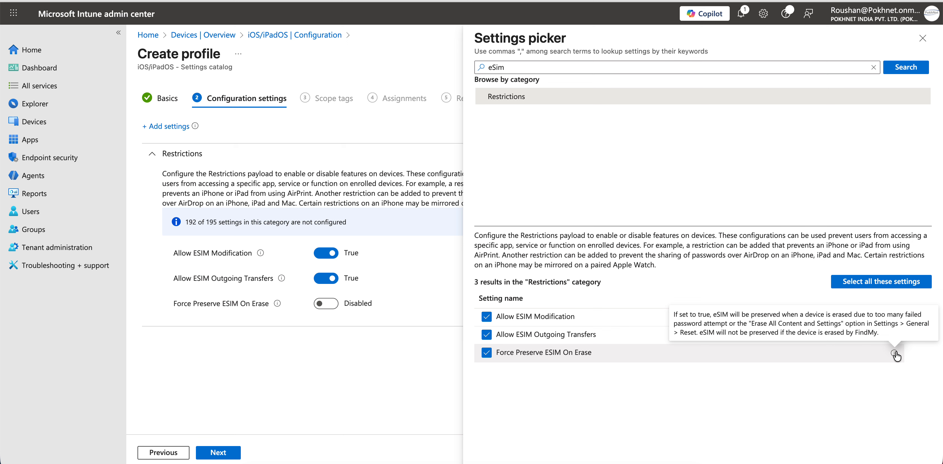
pyautogui.click(923, 38)
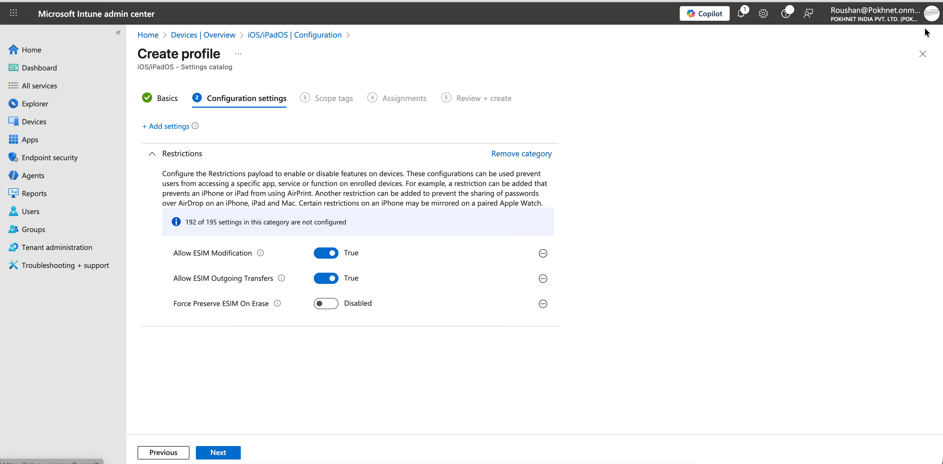
pyautogui.click(332, 309)
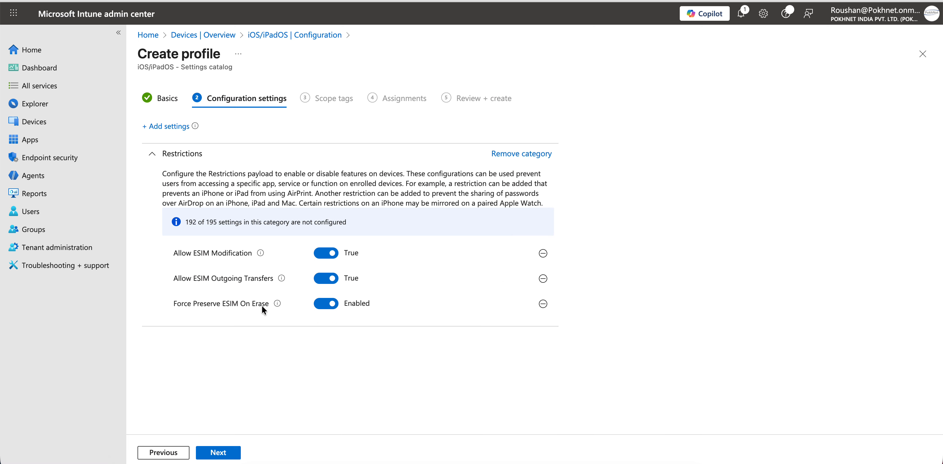
pyautogui.moveTo(275, 304)
pyautogui.click(329, 305)
pyautogui.click(330, 305)
pyautogui.click(323, 282)
pyautogui.click(324, 258)
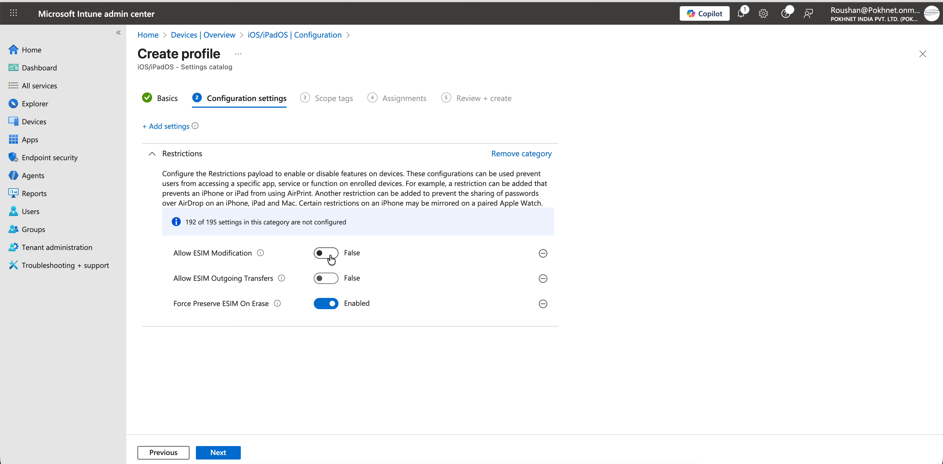
pyautogui.click(324, 257)
pyautogui.click(330, 279)
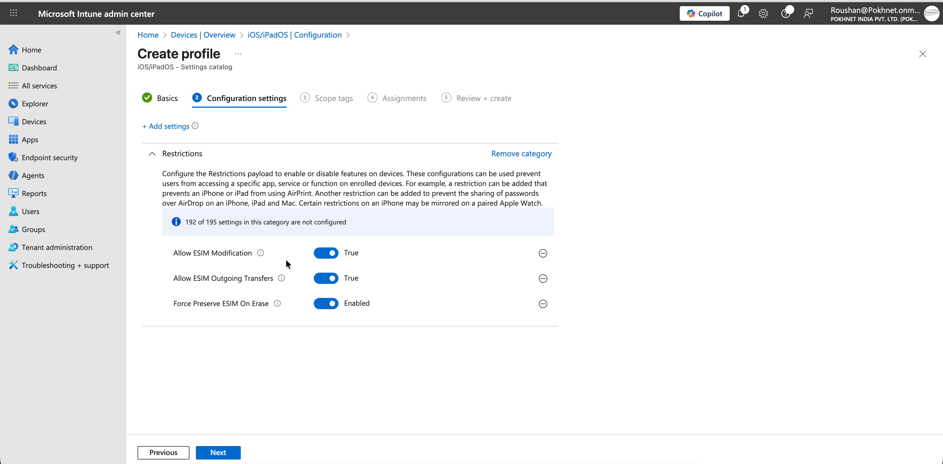
# Keep the Default scope tag, assign the profile to all devices and create the policy.
pyautogui.click(232, 456)
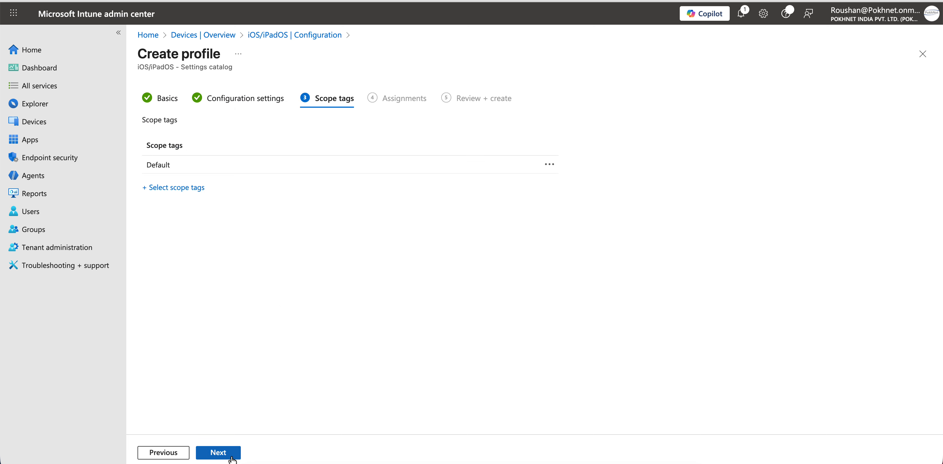
pyautogui.click(231, 458)
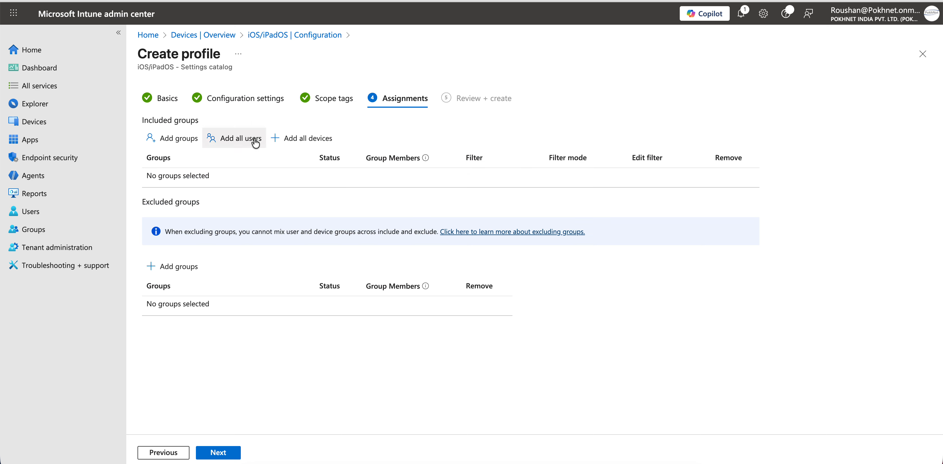
pyautogui.click(285, 140)
pyautogui.click(231, 454)
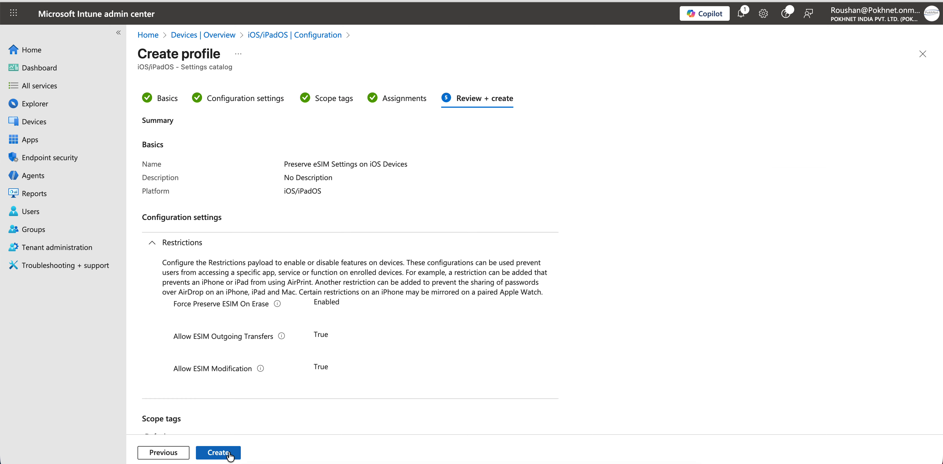
pyautogui.click(218, 453)
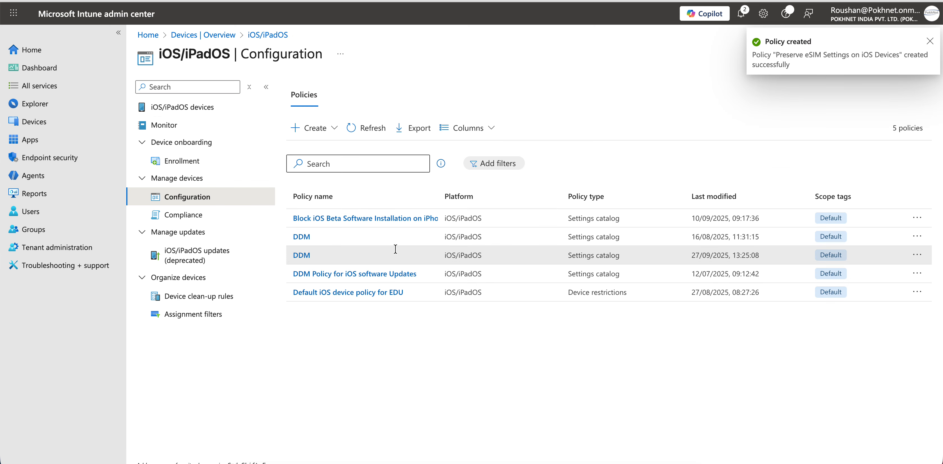
# Refresh the policy list, open "Preserve eSIM Settings on iOS Devices" and expand its Restrictions settings.
pyautogui.click(373, 130)
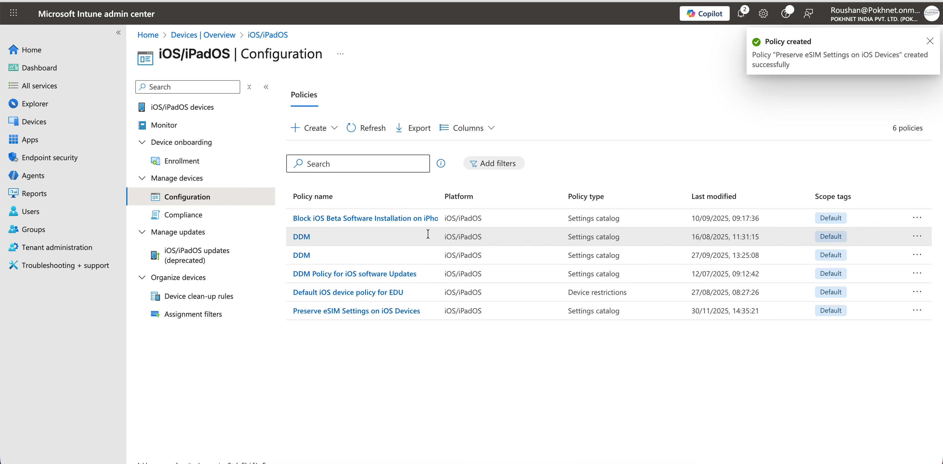
pyautogui.click(363, 311)
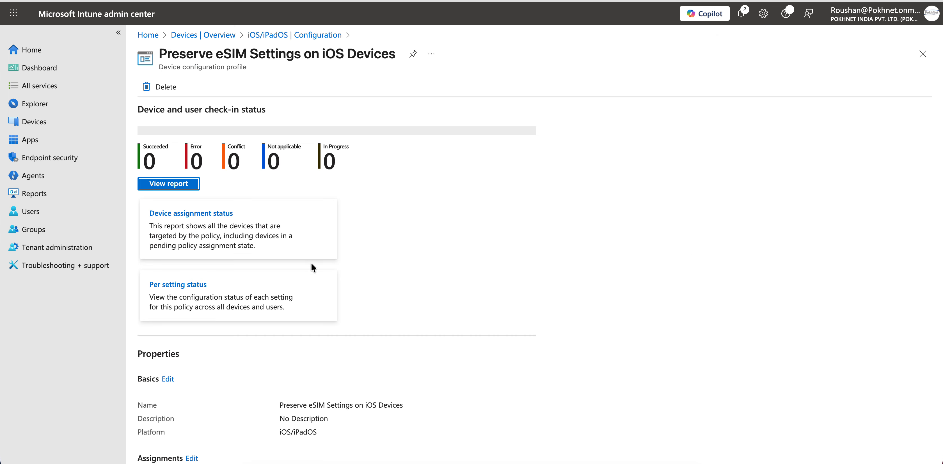
pyautogui.scroll(-7, 311, 263)
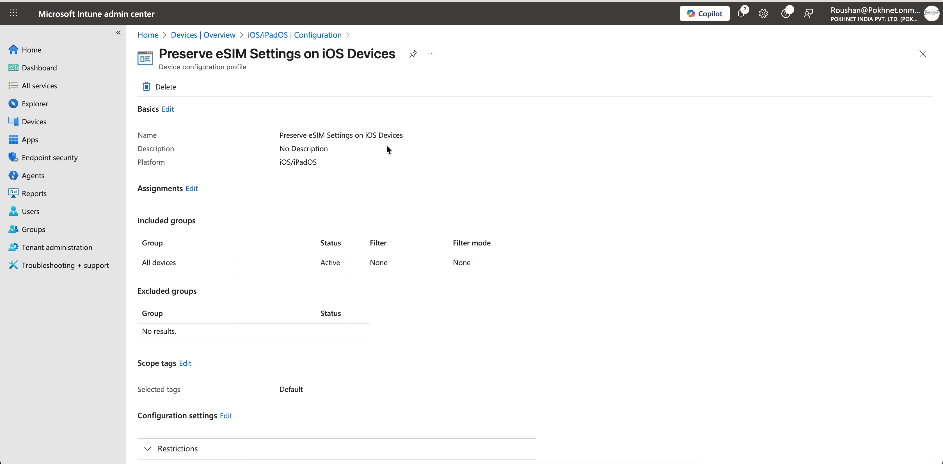
pyautogui.click(242, 449)
pyautogui.scroll(-5, 358, 321)
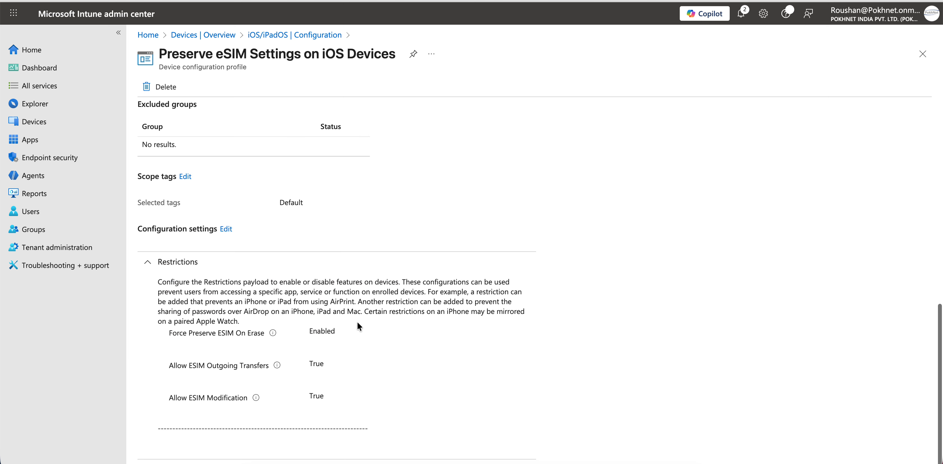
# Examine the values of the policy's three ESIM restrictions and return to the Devices overview.
pyautogui.moveTo(335, 332); pyautogui.dragTo(311, 334)
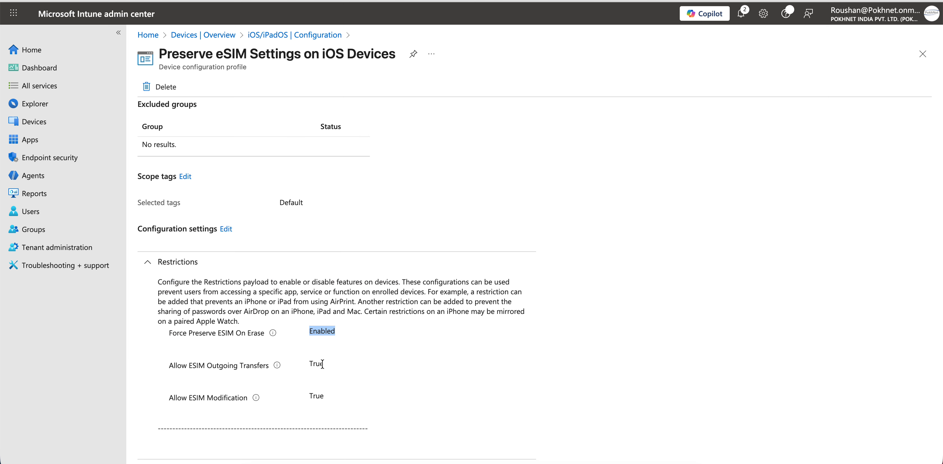
pyautogui.moveTo(323, 364); pyautogui.dragTo(306, 368)
pyautogui.moveTo(335, 393); pyautogui.dragTo(291, 394)
pyautogui.moveTo(325, 364); pyautogui.dragTo(296, 370)
pyautogui.click(171, 400)
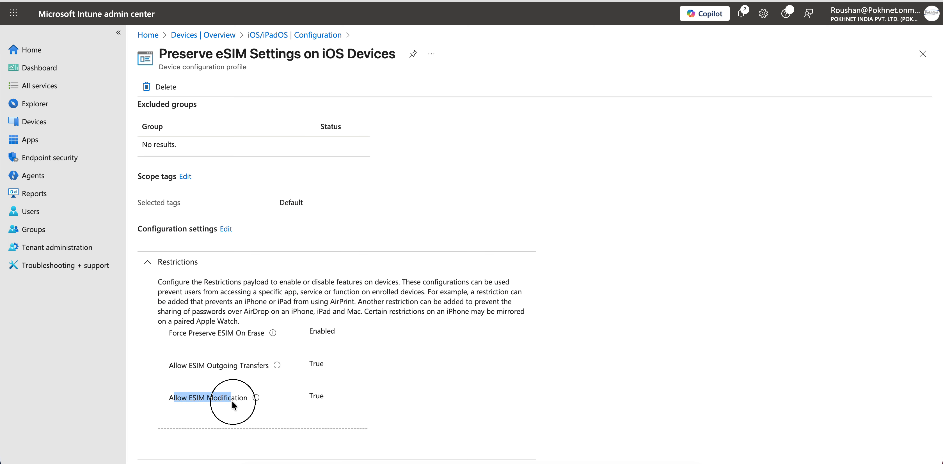
pyautogui.moveTo(232, 401); pyautogui.dragTo(249, 400)
pyautogui.click(220, 376)
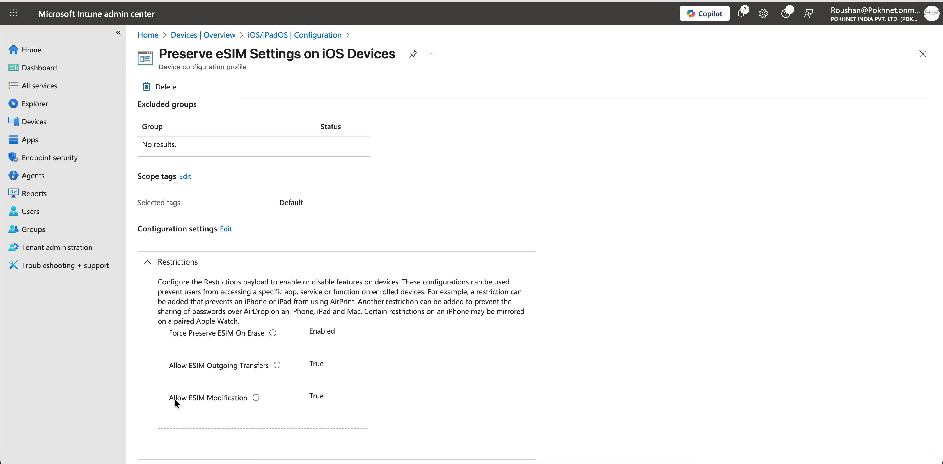
pyautogui.moveTo(325, 398); pyautogui.dragTo(293, 399)
pyautogui.click(325, 400)
pyautogui.moveTo(183, 333); pyautogui.dragTo(269, 334)
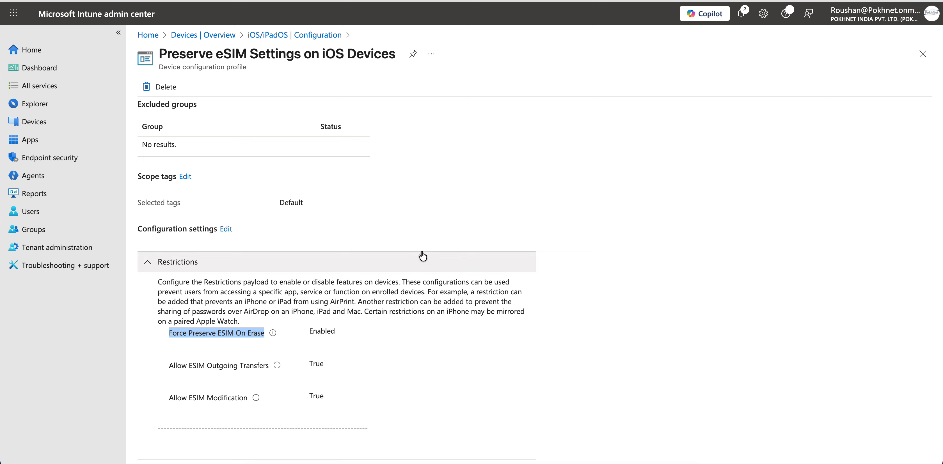
pyautogui.scroll(15, 422, 256)
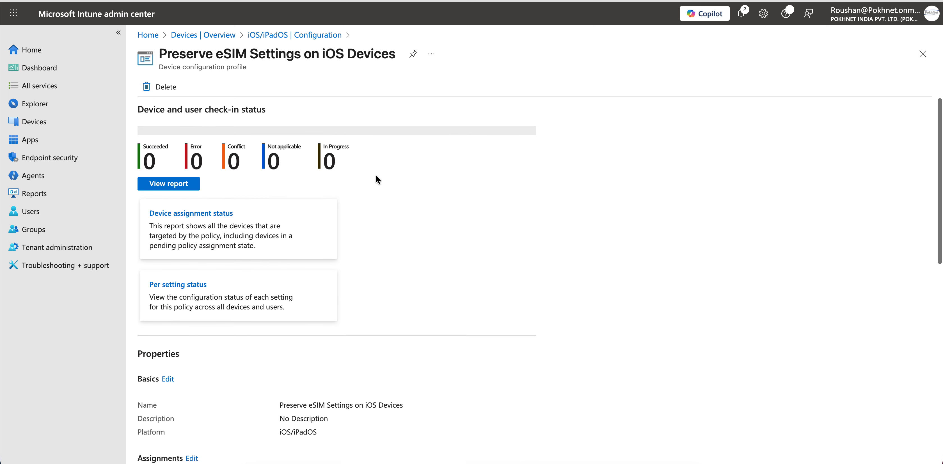
pyautogui.click(50, 129)
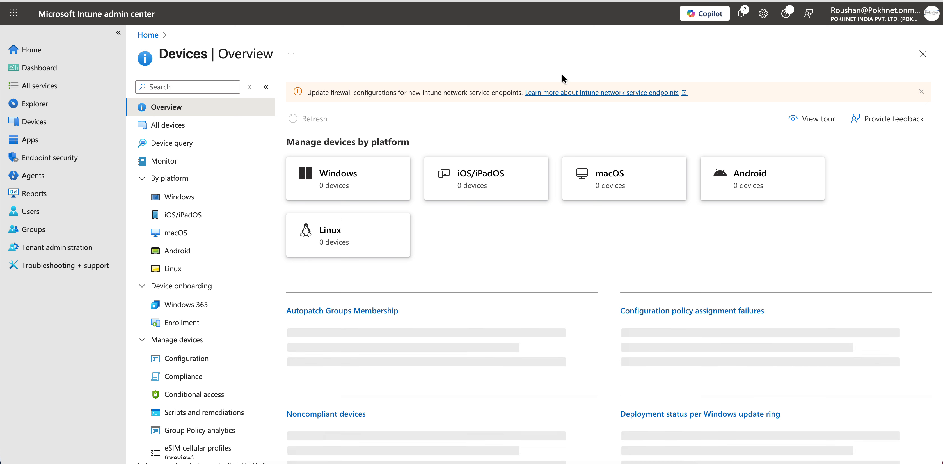